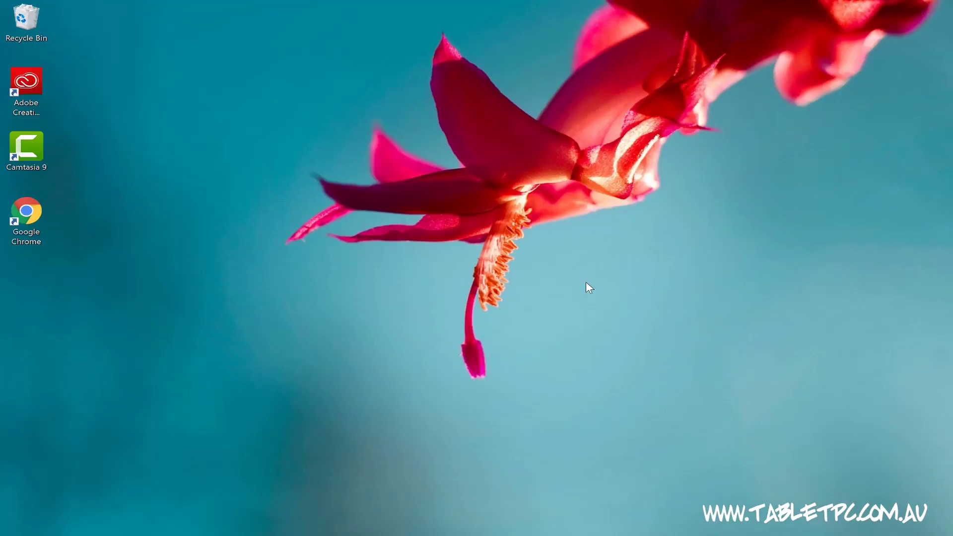
Bring up the desktop context menu.
right_click(586, 281)
From the Action Center's expanded quick actions, jump from the brightness tile to the Display page.
key(super+a)
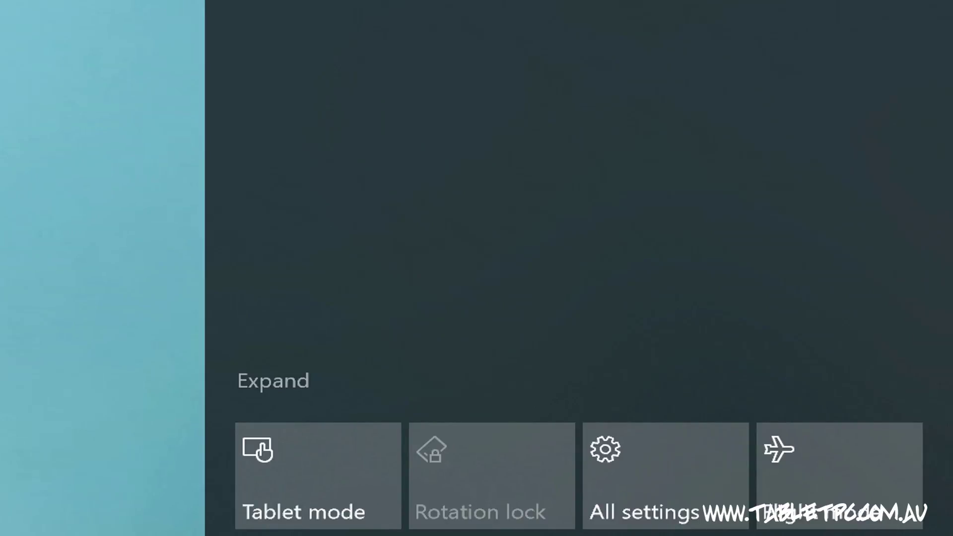
click(272, 380)
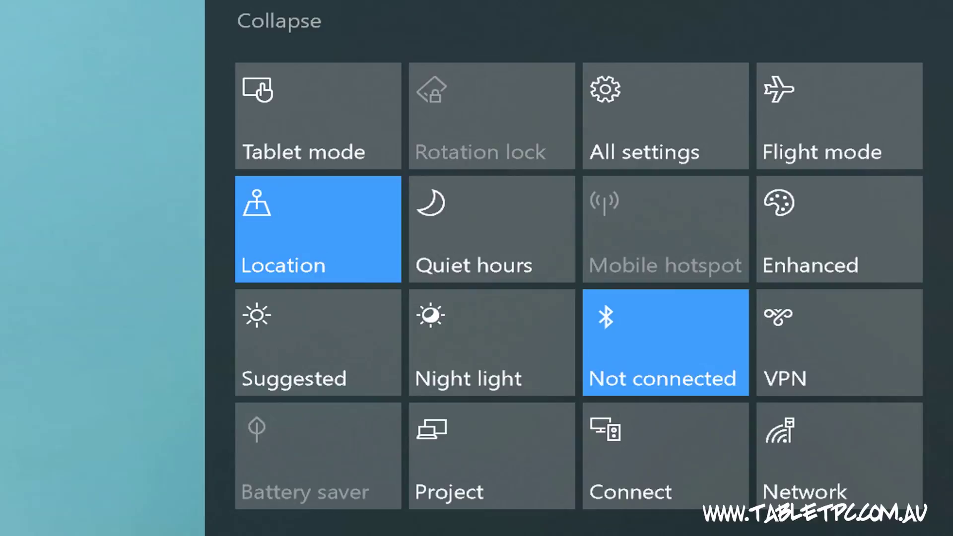
right_click(317, 343)
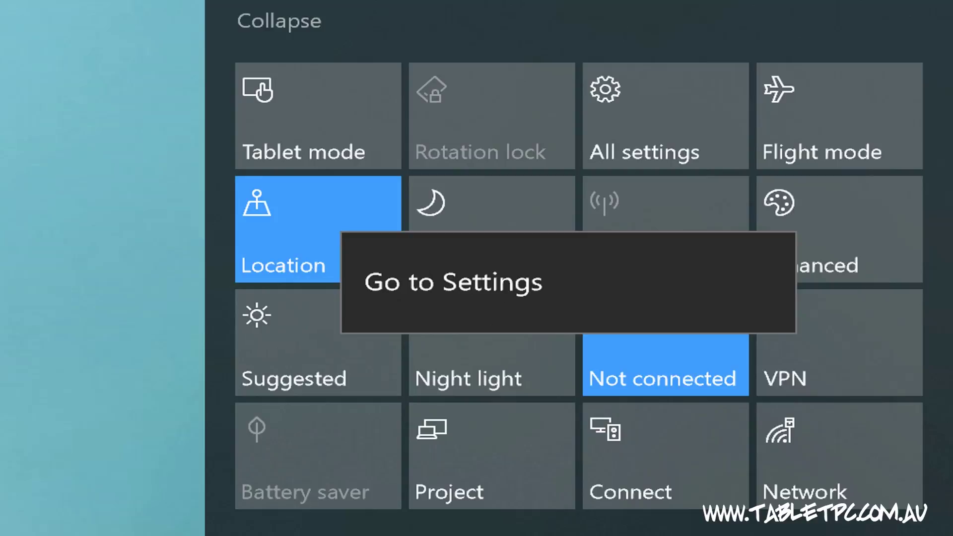
click(453, 282)
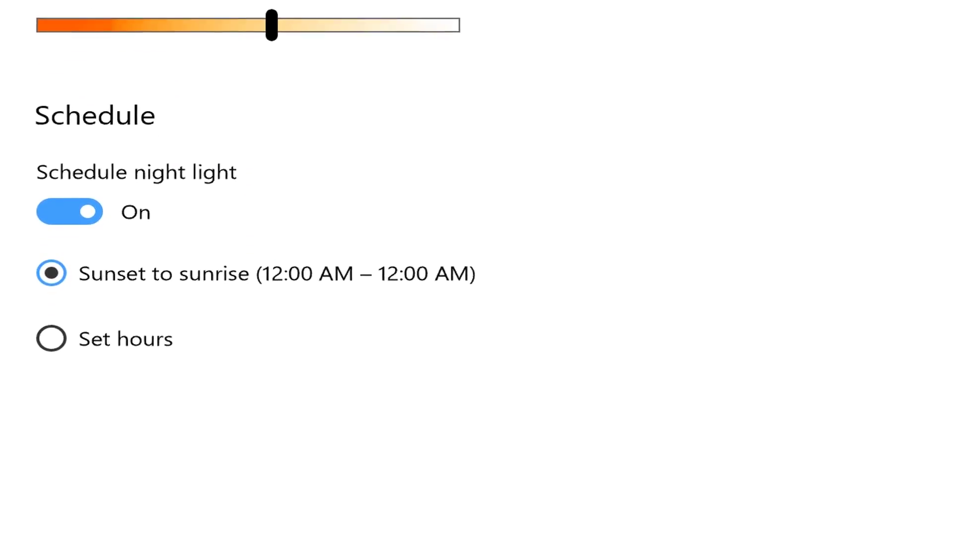
Switch Night light scheduling to Set hours (on 9:00 PM, off 7:00 AM).
key(Down)
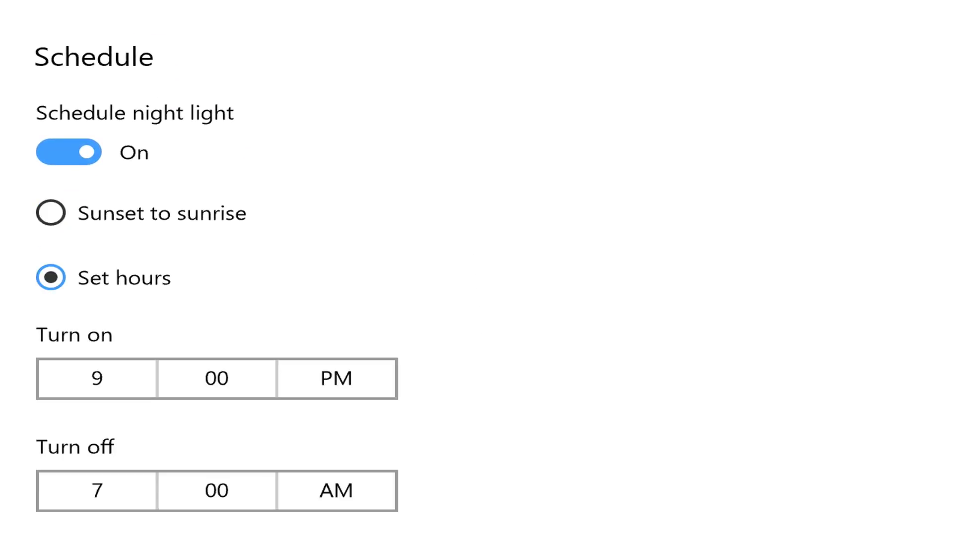